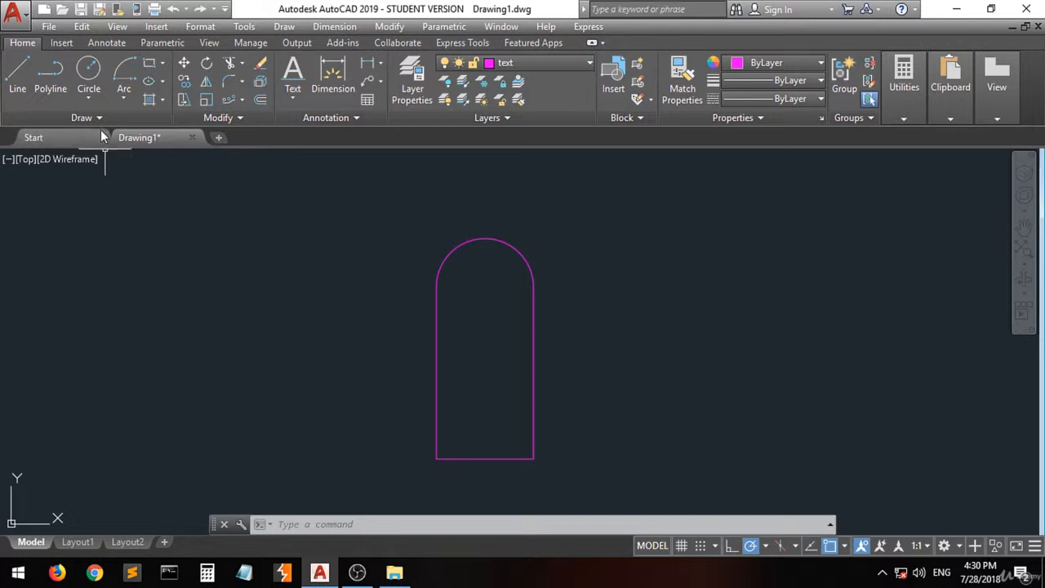
Step: Draw a circle of about 65 radius centered on the right endpoint of the arched outline's arc
left_click(89, 75)
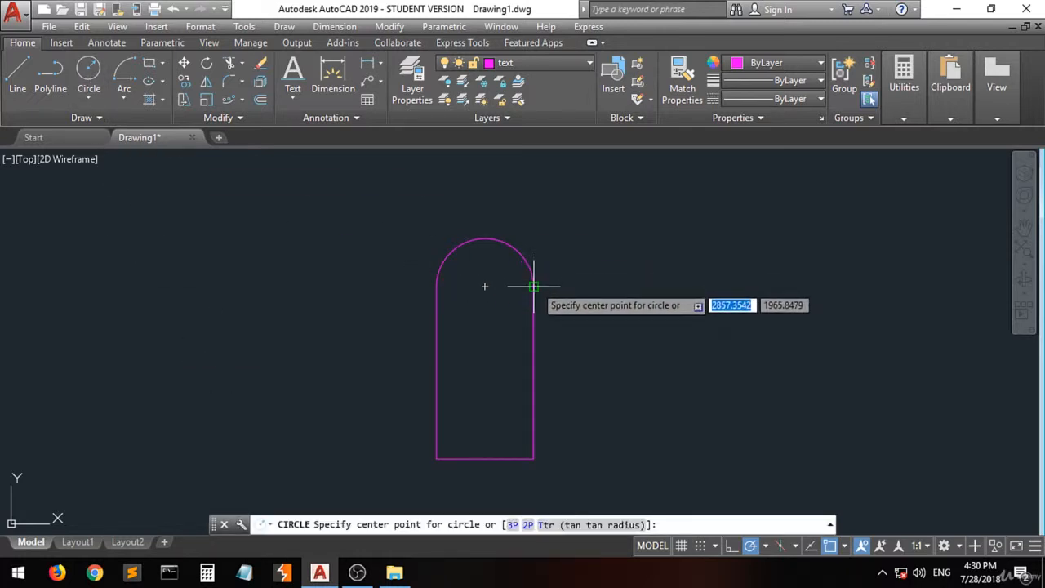
left_click(534, 284)
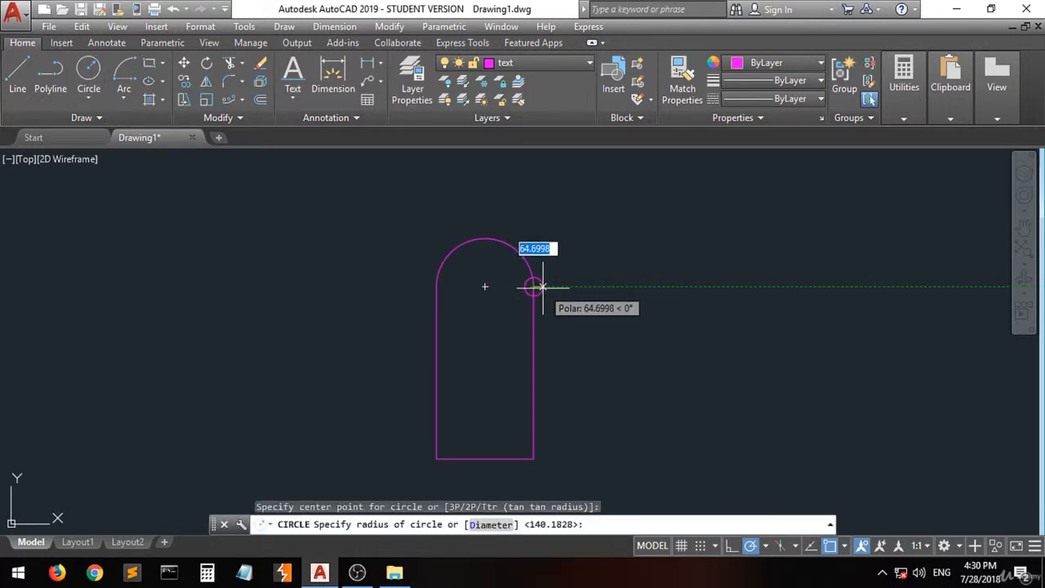
left_click(543, 289)
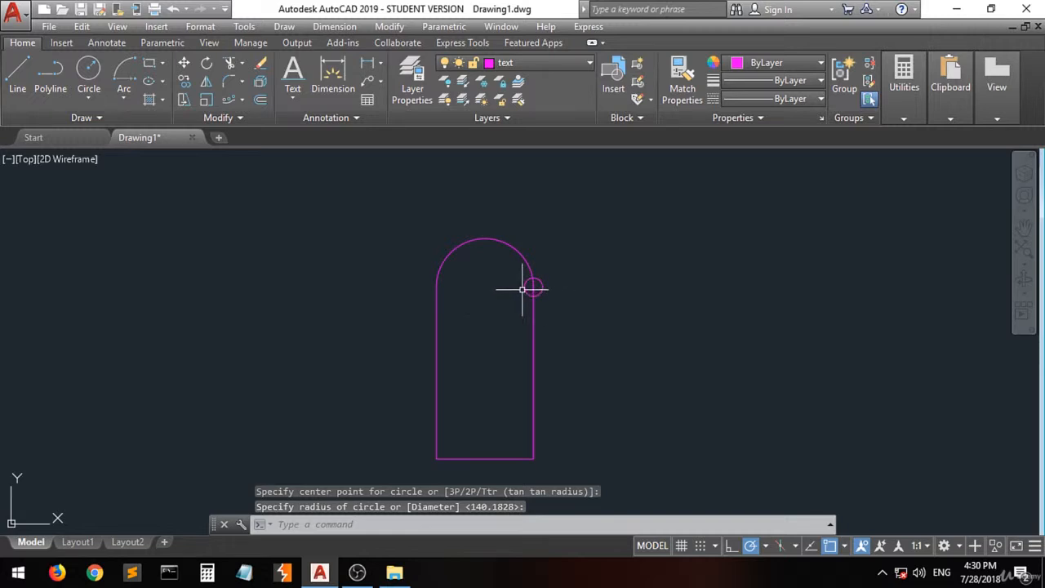
Step: Try to move the small circle using its center as the base point
left_click(522, 288)
left_click(184, 64)
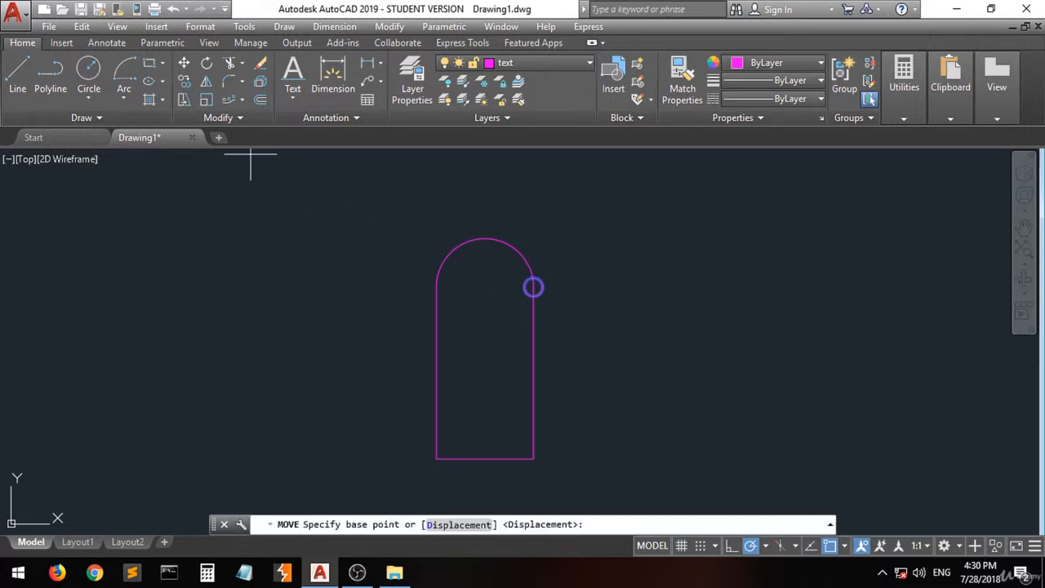
scroll(533, 286, "up", 5)
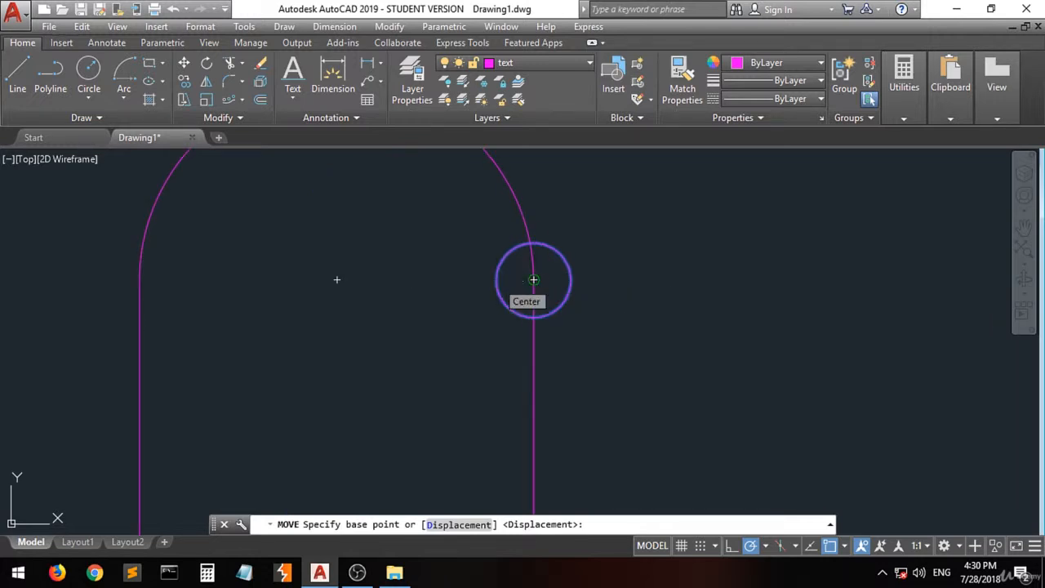
left_click(533, 279)
left_click(539, 281)
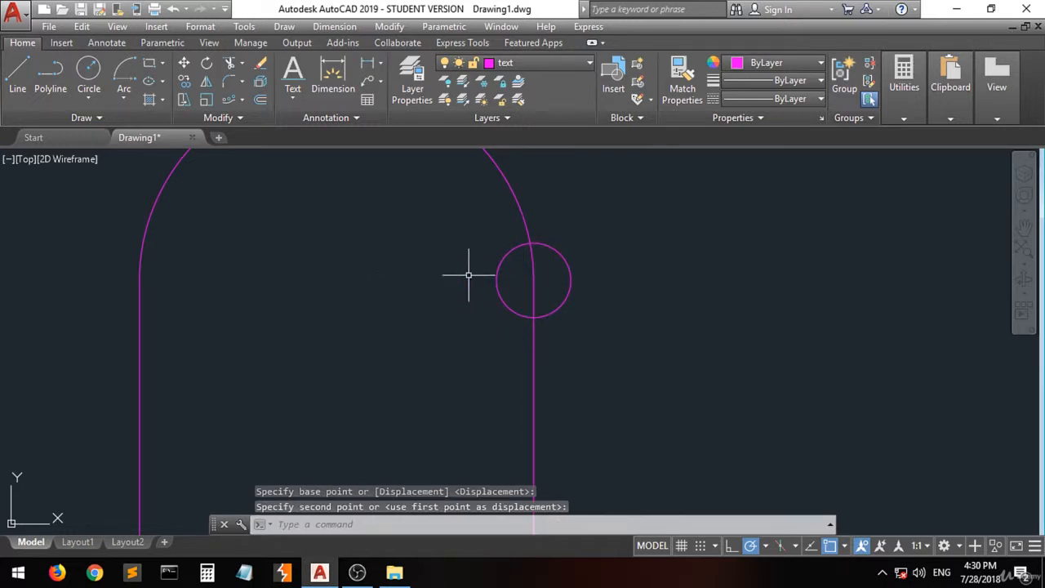
Step: Enable the Quadrant object snap
left_click(845, 547)
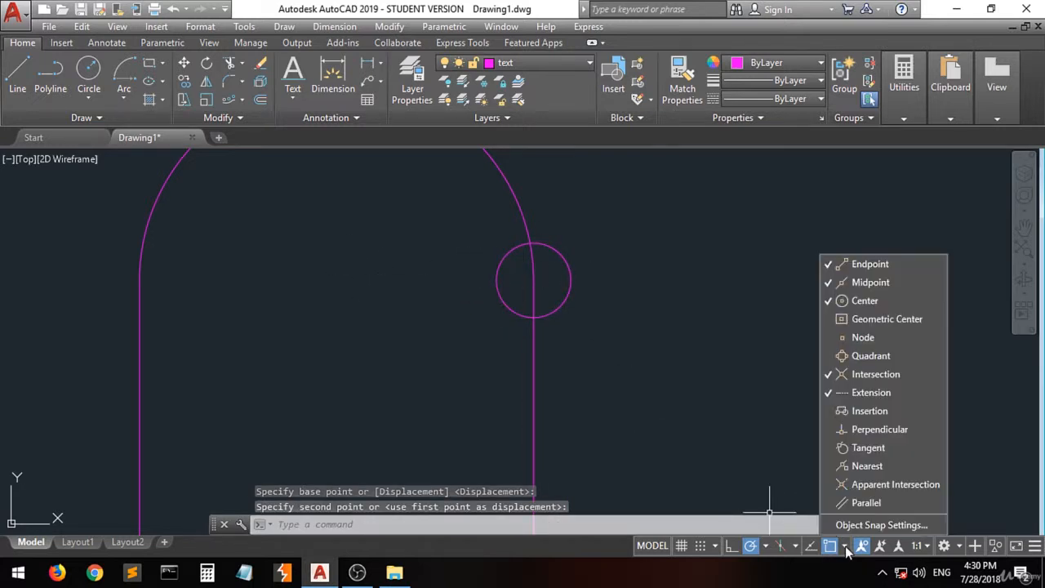
left_click(870, 359)
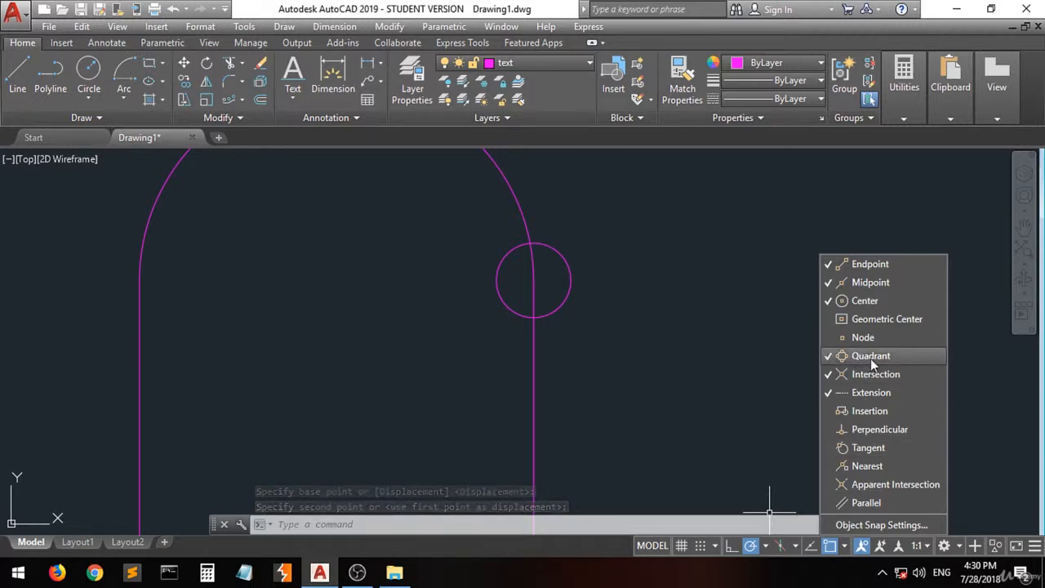
left_click(727, 400)
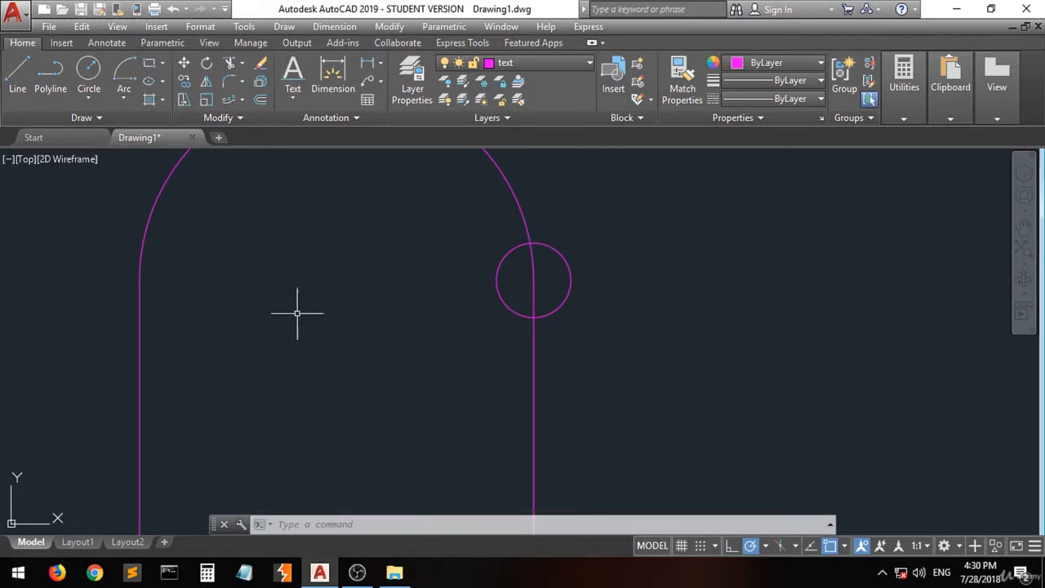
Step: Move the small circle by its left quadrant onto the right endpoint of the arc, so it sits outside the outline
left_click(515, 272)
left_click(489, 280)
left_click(183, 63)
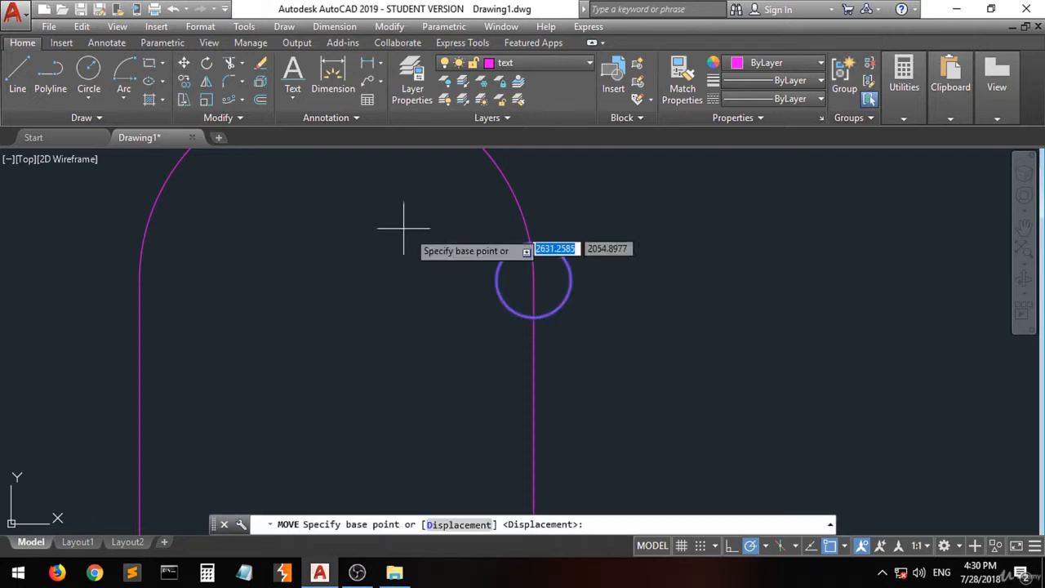
left_click(494, 280)
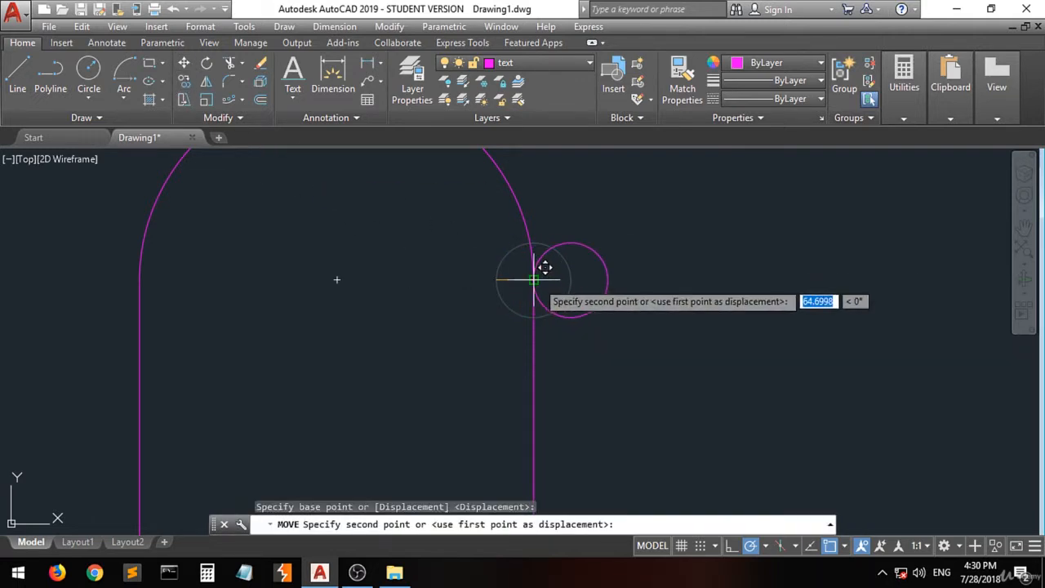
left_click(533, 280)
scroll(313, 404, "down", 3)
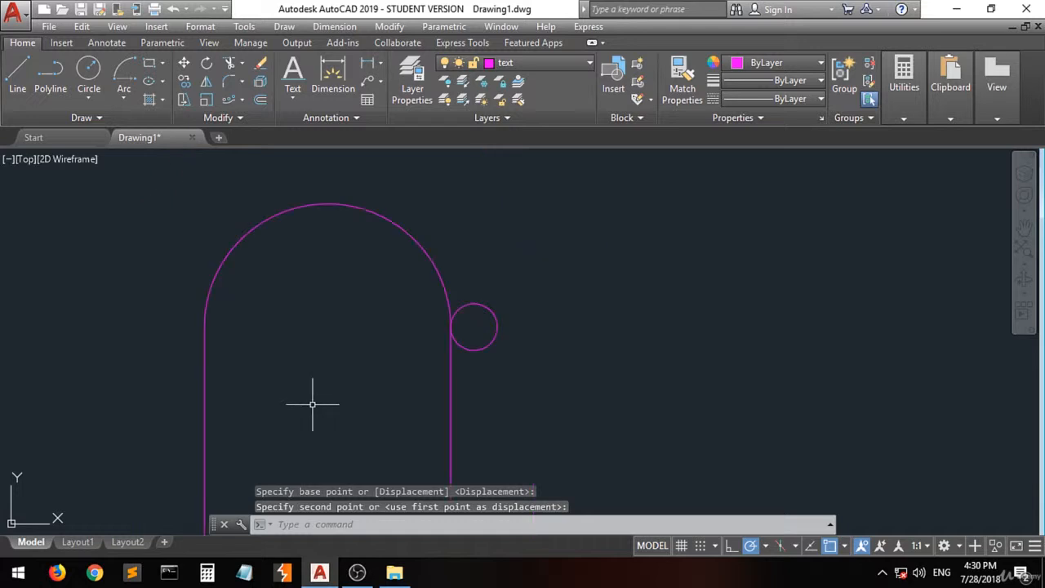
scroll(304, 255, "down", 3)
scroll(315, 331, "up", 3)
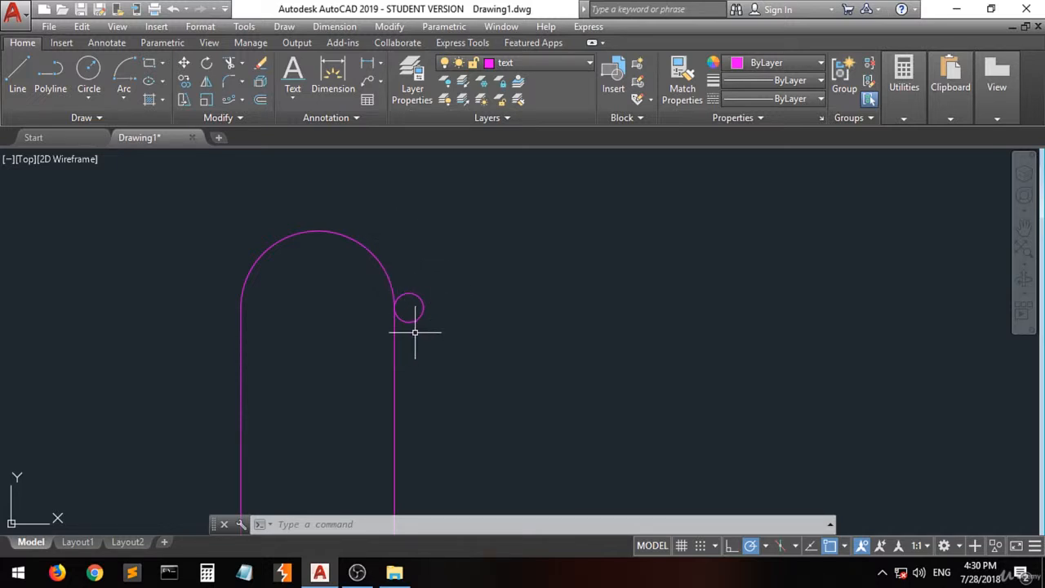
Step: Create a path array of the small circle, using the arc at the top of the outline as the path curve
left_click(242, 99)
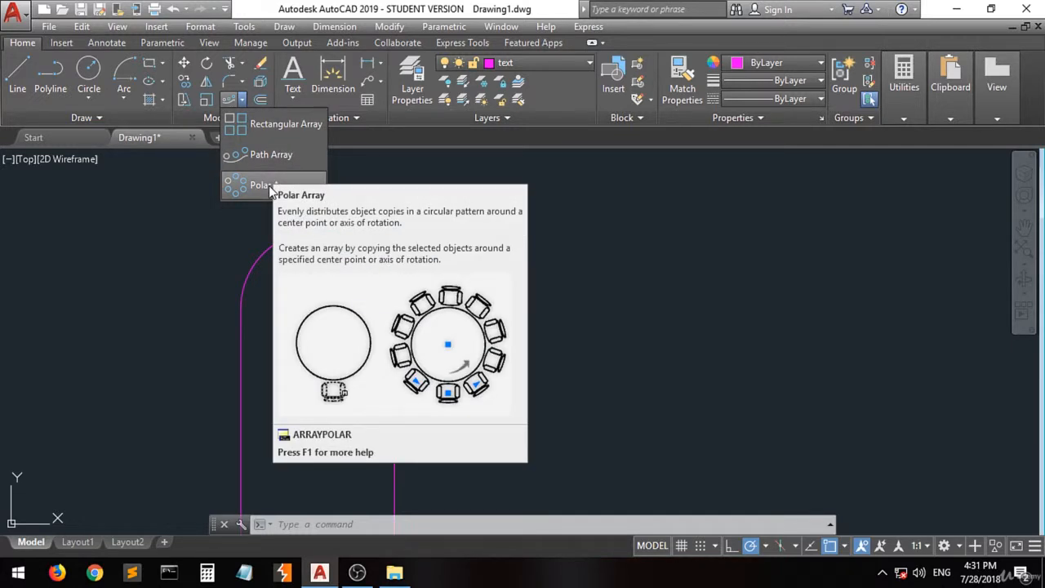
left_click(274, 153)
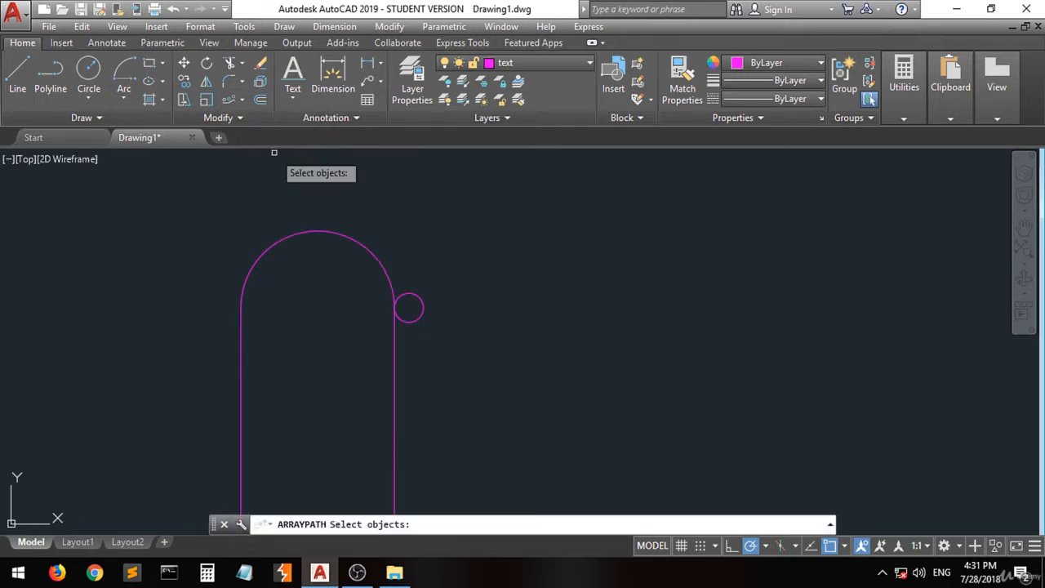
left_click(424, 303)
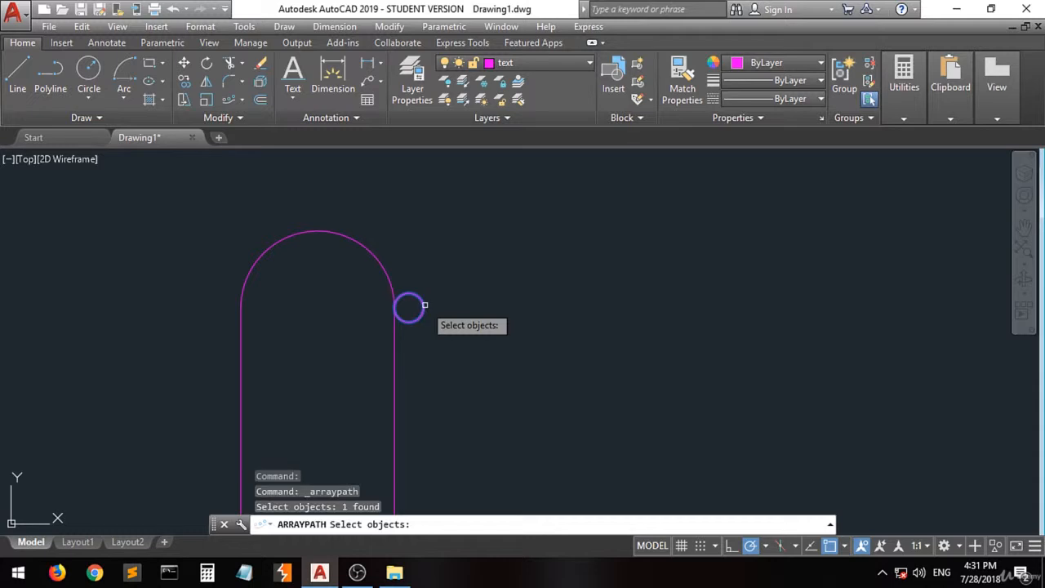
key("Return")
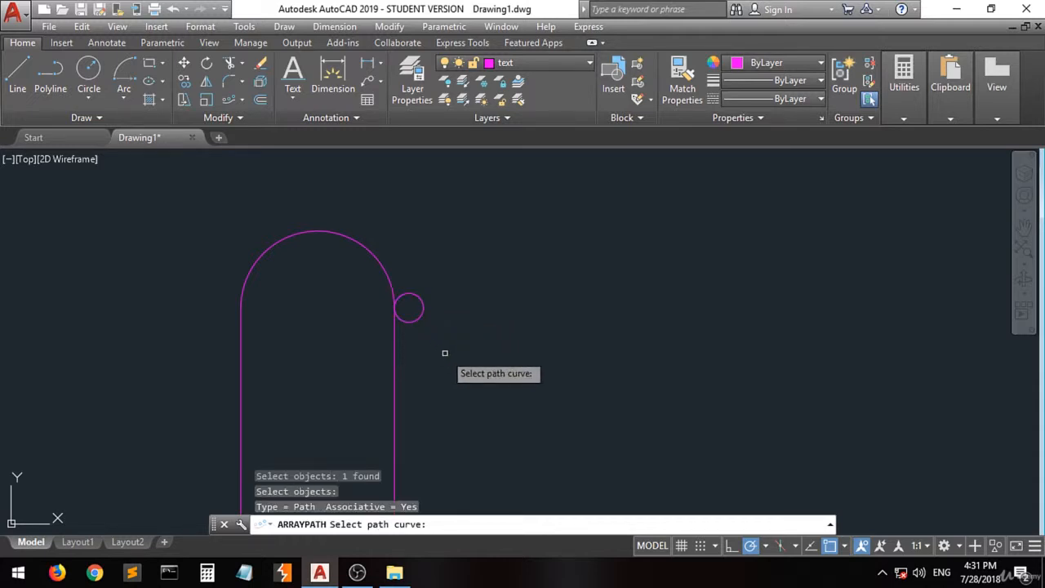
left_click(370, 253)
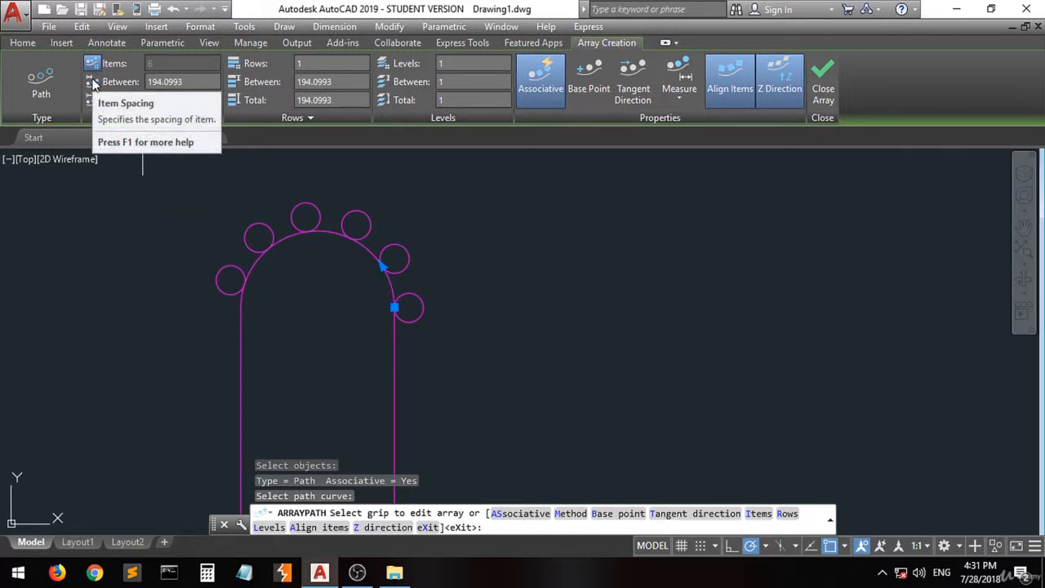
Step: Set the array's item spacing to 200, and adjust it freehand along the arc to about 215
left_click(189, 82)
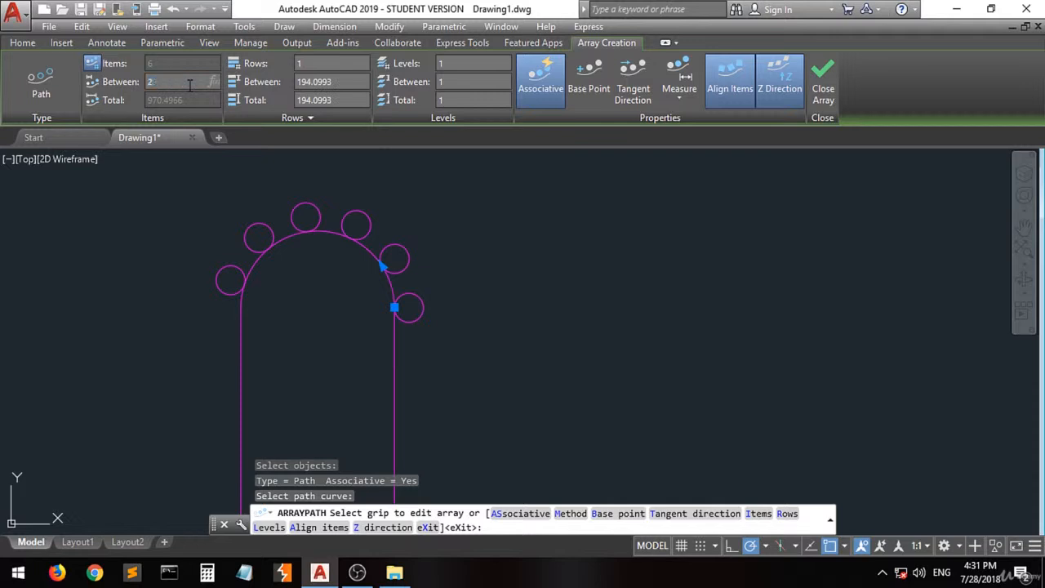
key("Return")
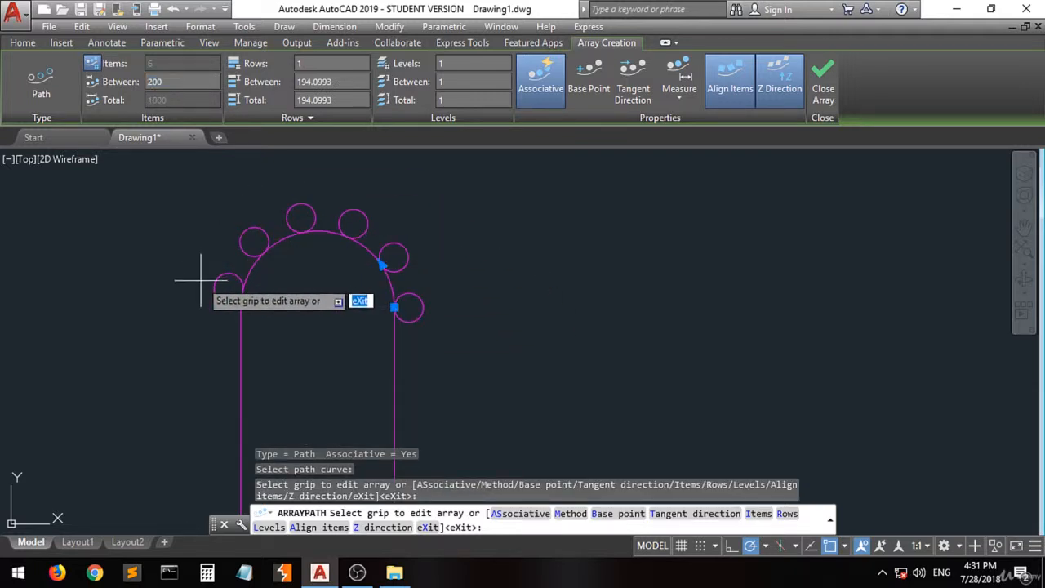
left_click(381, 263)
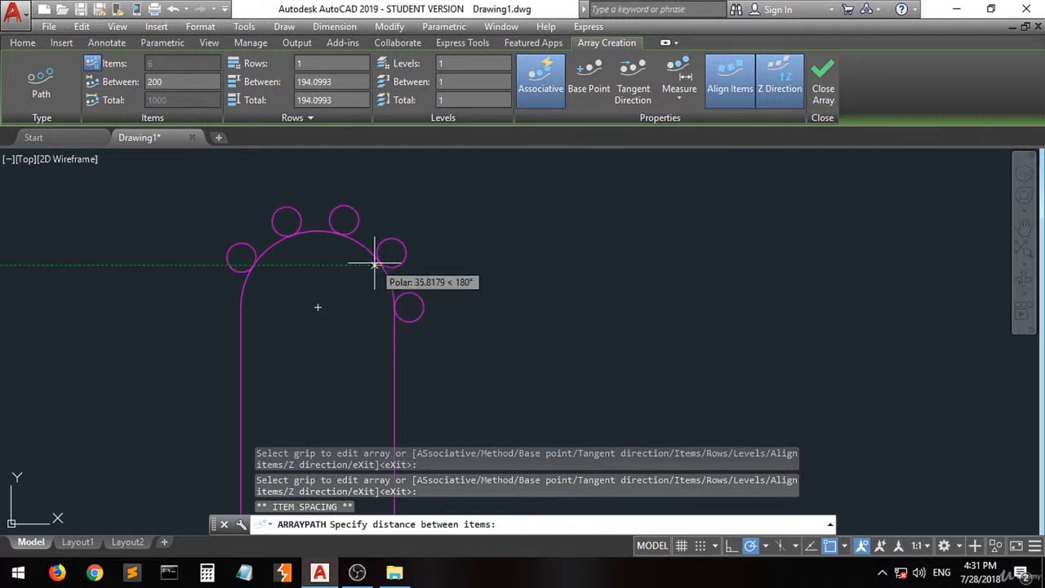
left_click(376, 264)
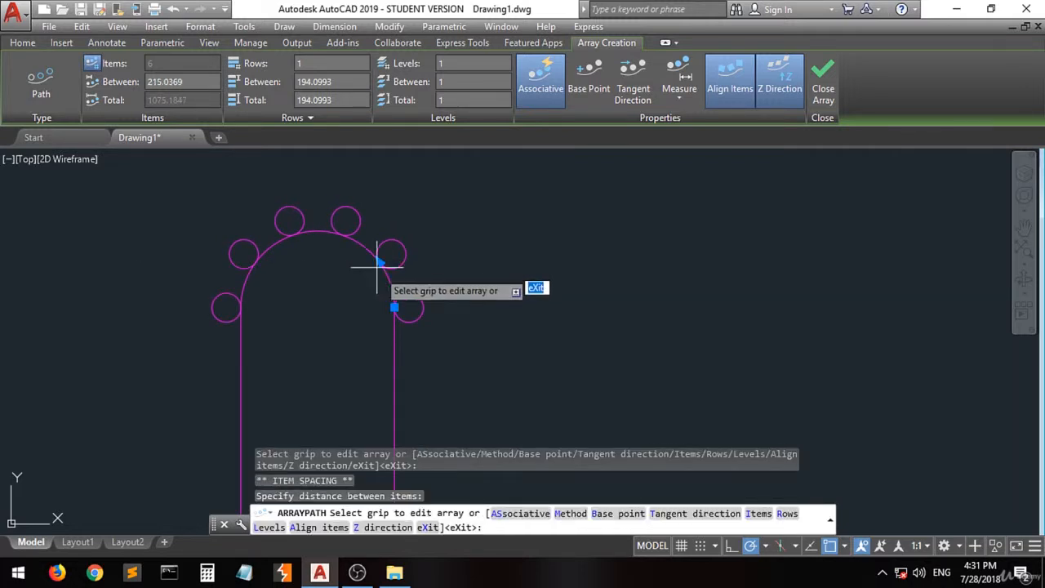
left_click(394, 308)
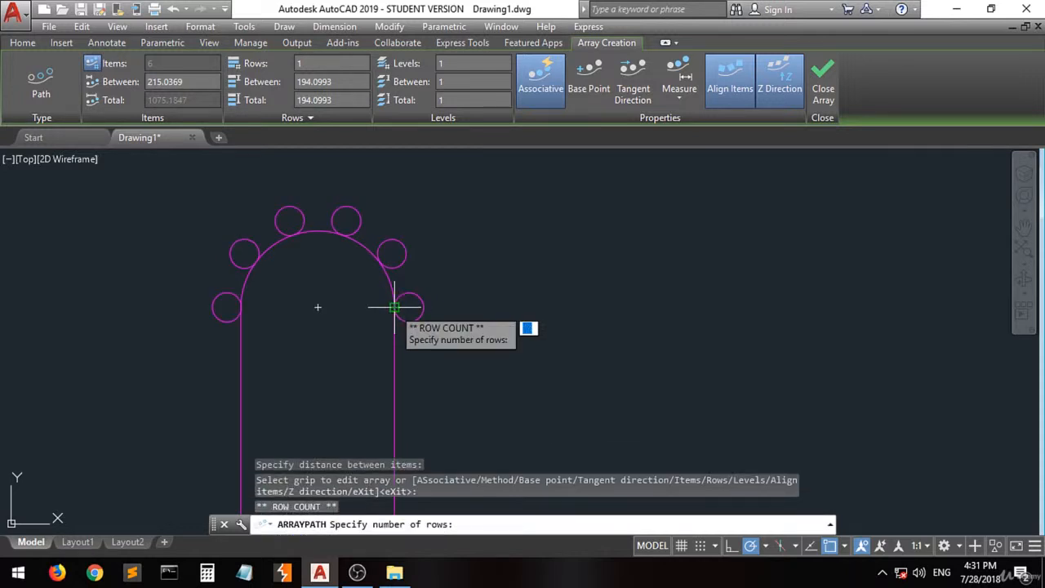
left_click(356, 324)
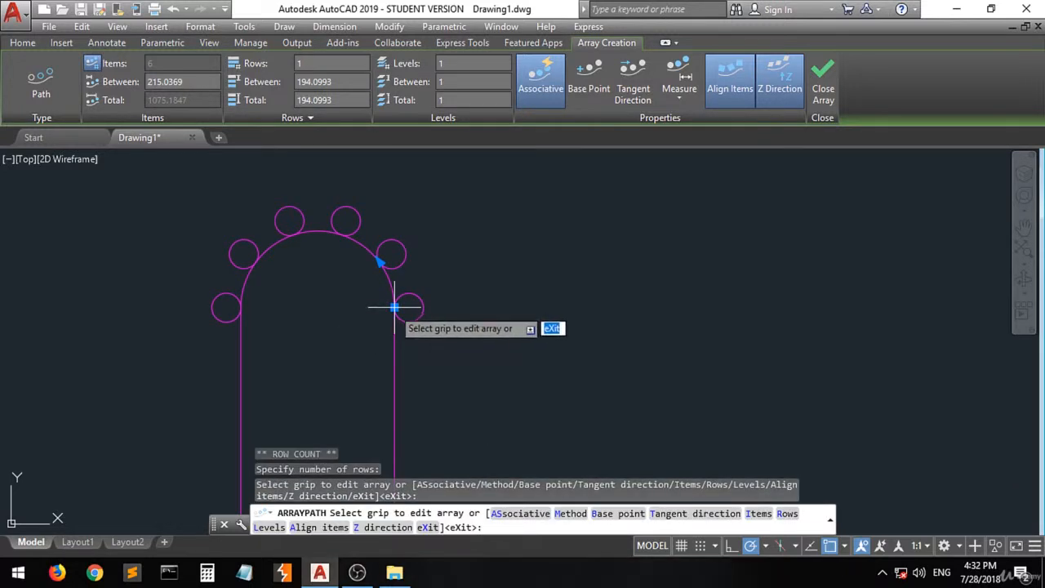
left_click(436, 287)
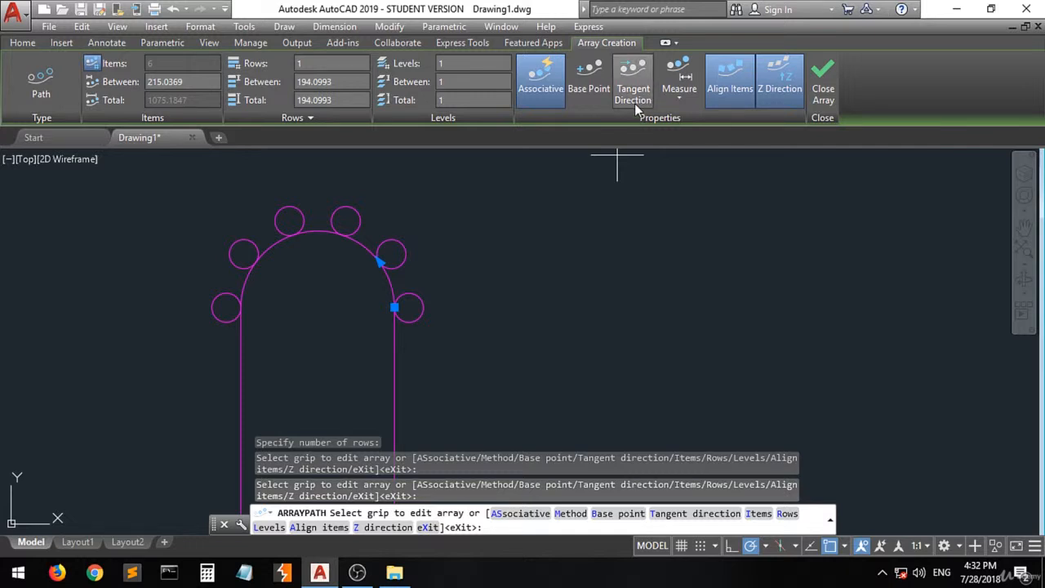
left_click(680, 98)
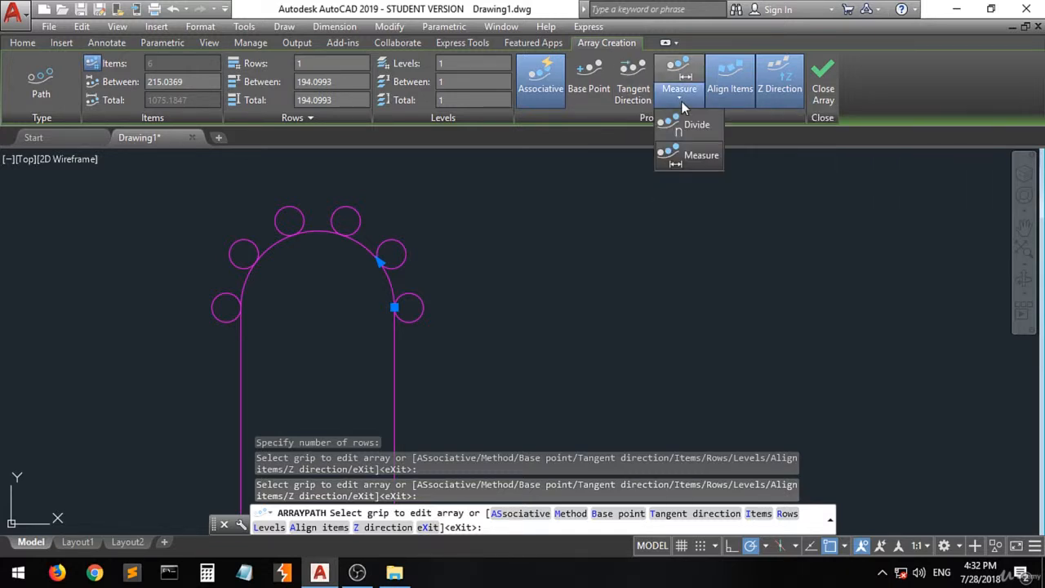
left_click(680, 101)
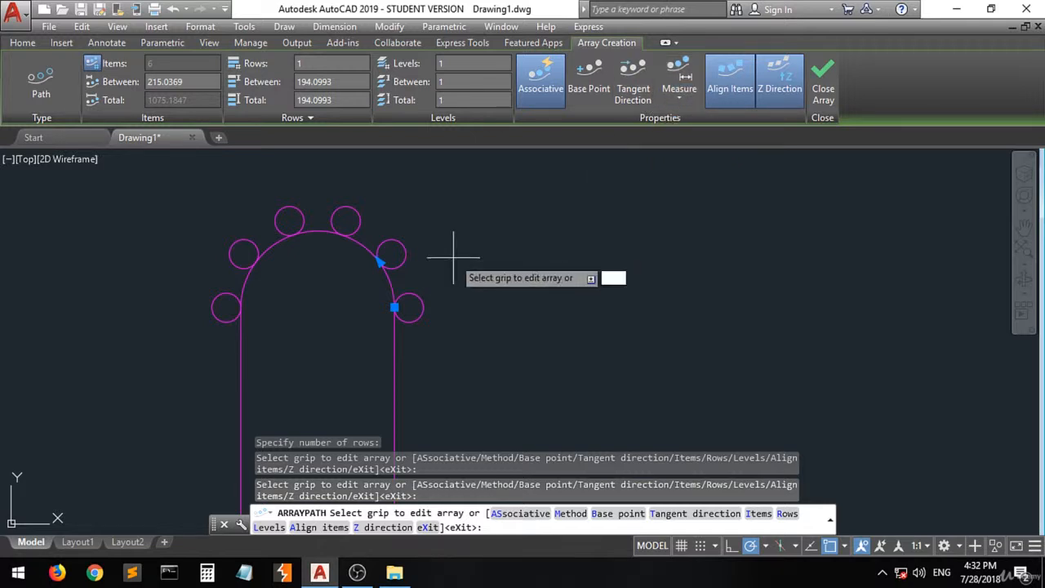
Step: Try a tangent direction for the array running from the arc's midpoint to a point near the arc's right end
left_click(634, 84)
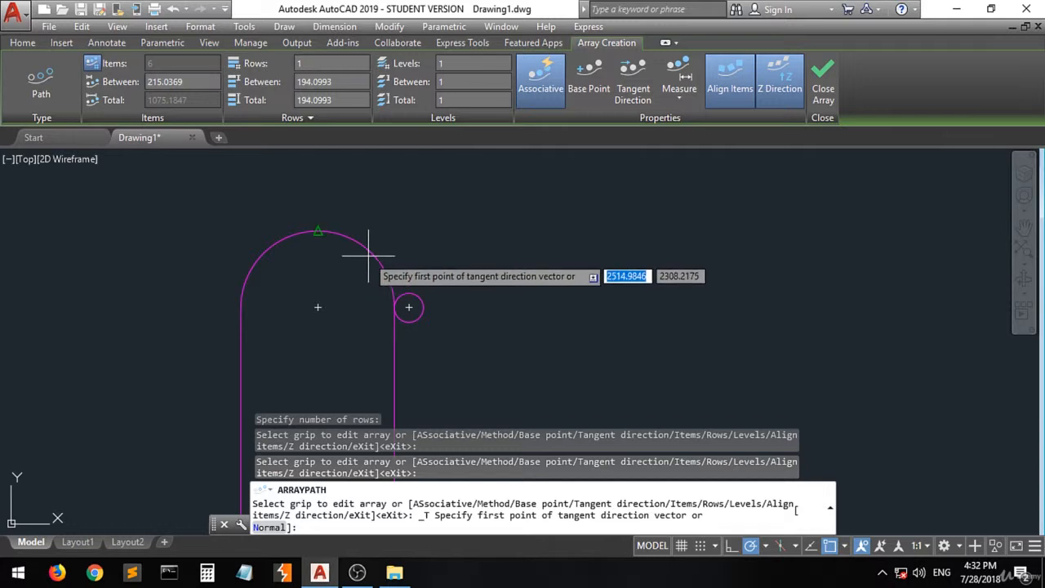
left_click(318, 233)
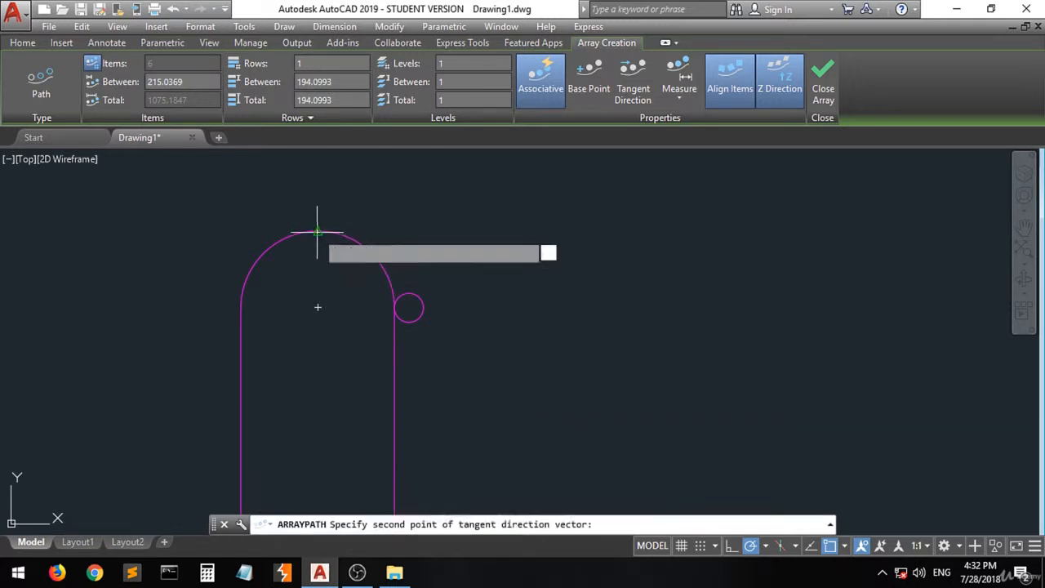
left_click(386, 279)
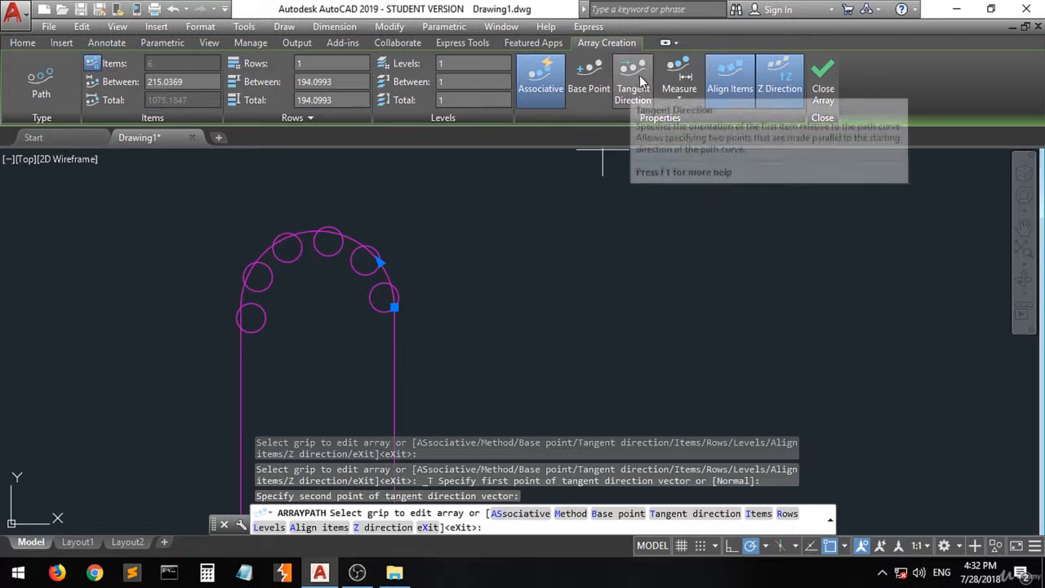
Step: Redefine the array's tangent direction from the arc's left endpoint to its right endpoint
left_click(647, 103)
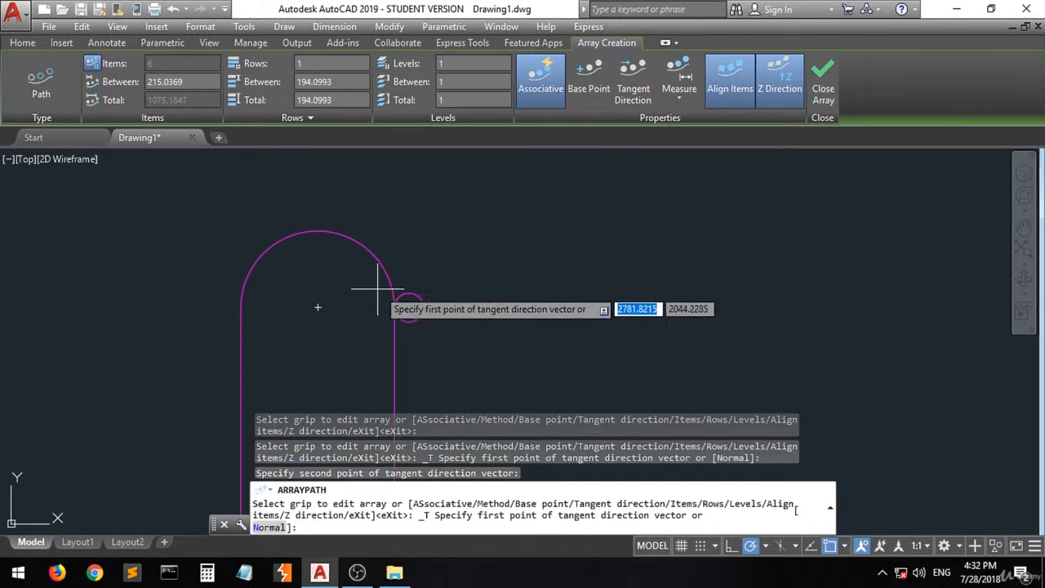
left_click(241, 304)
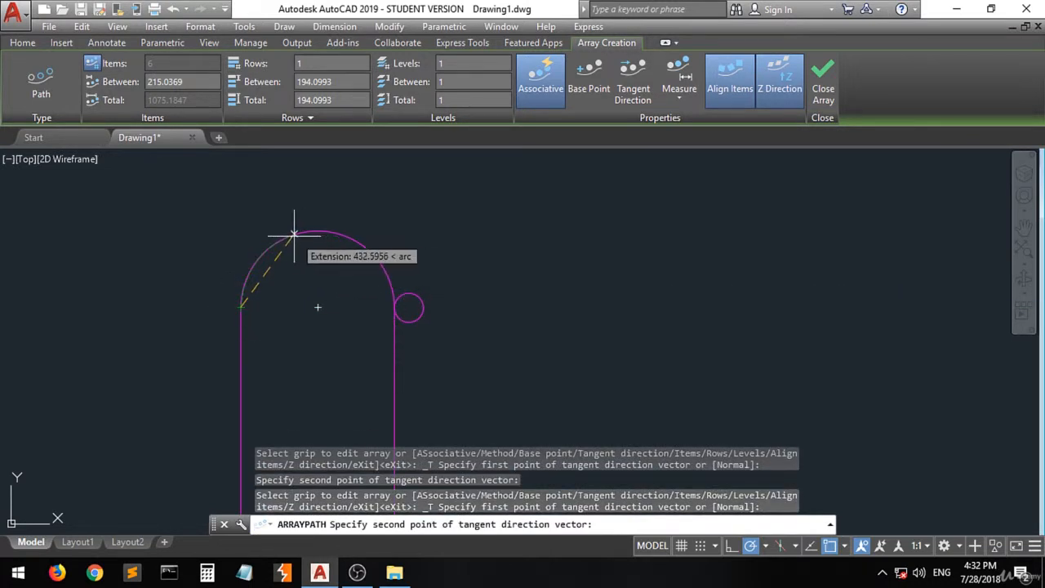
left_click(395, 307)
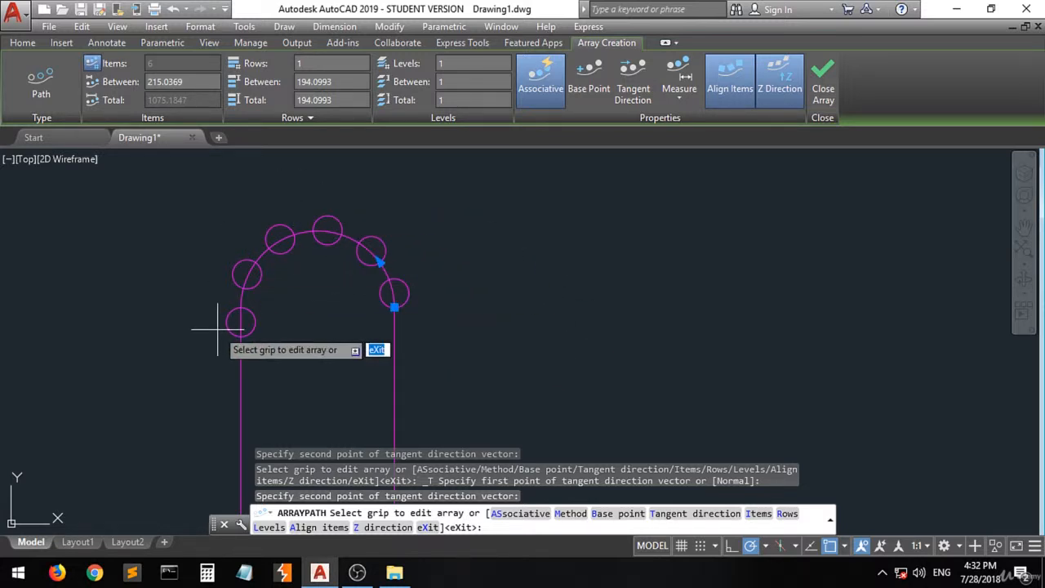
Step: Switch the path array to the Divide method and set the number of items to 10
left_click(686, 96)
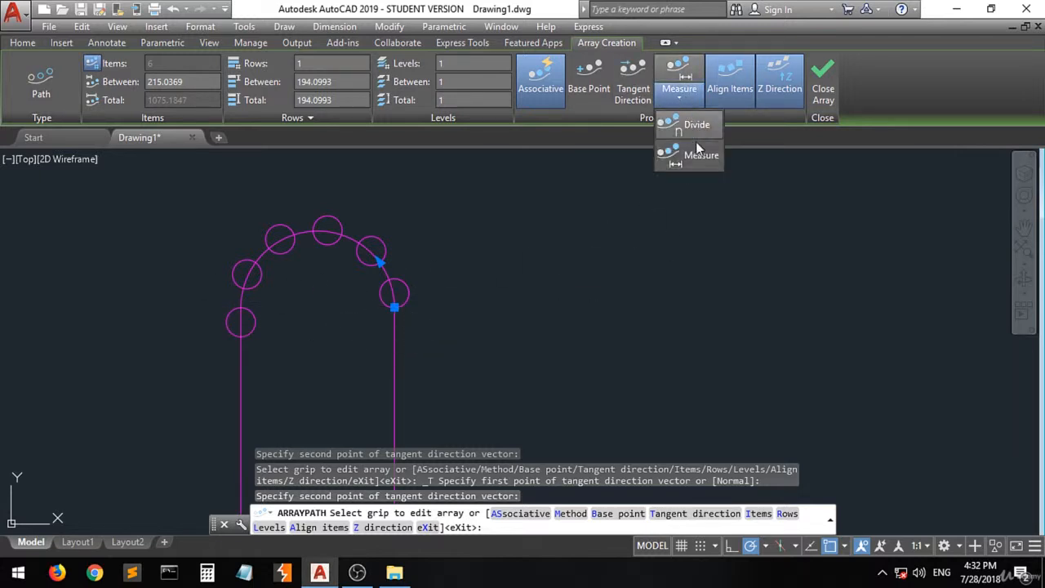
left_click(706, 128)
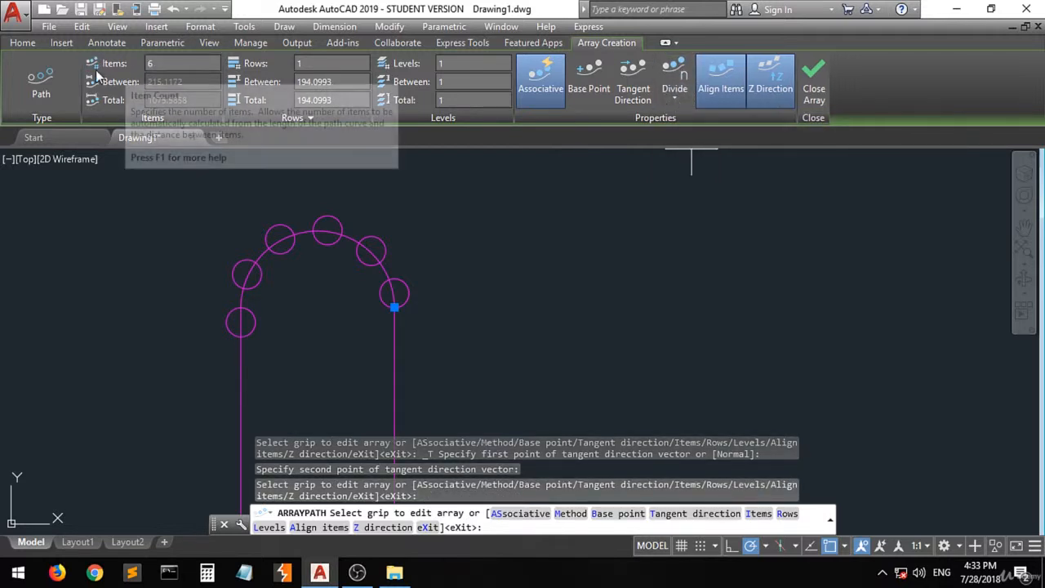
left_click(180, 65)
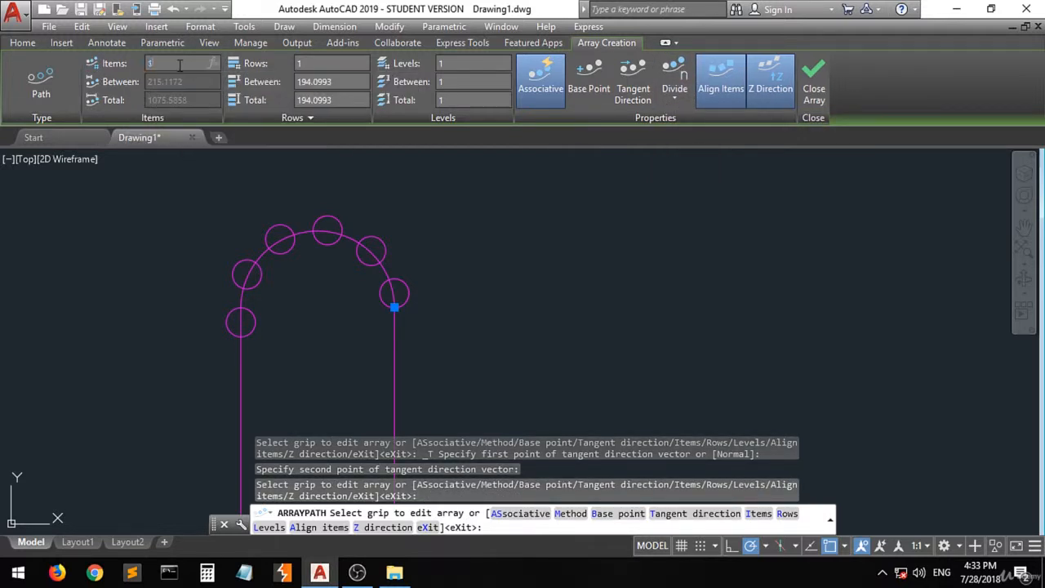
key("Return")
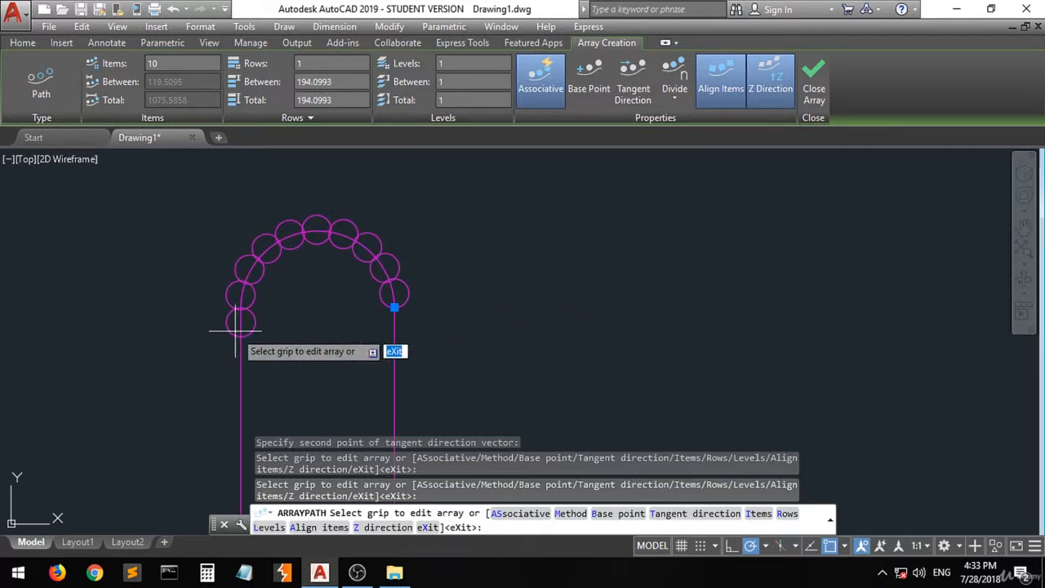
Step: Redefine the array's tangent direction from the arc's right endpoint to a point near its left end
left_click(635, 101)
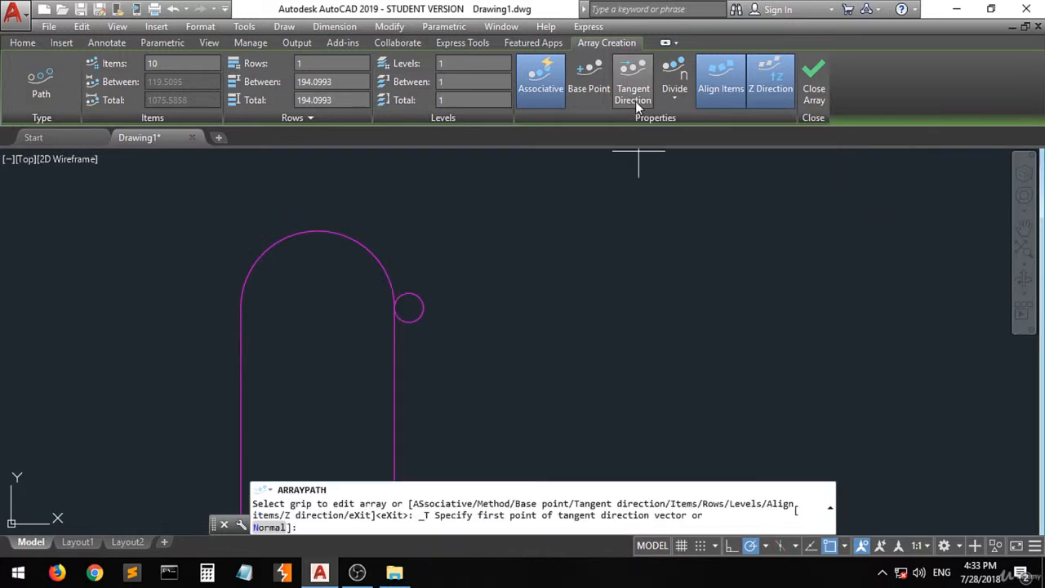
left_click(394, 307)
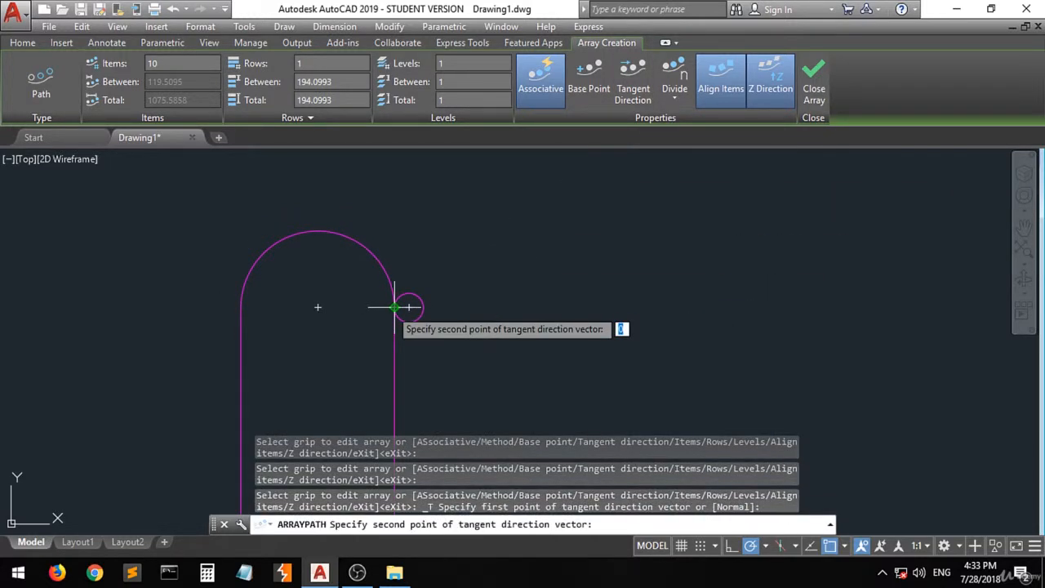
left_click(242, 288)
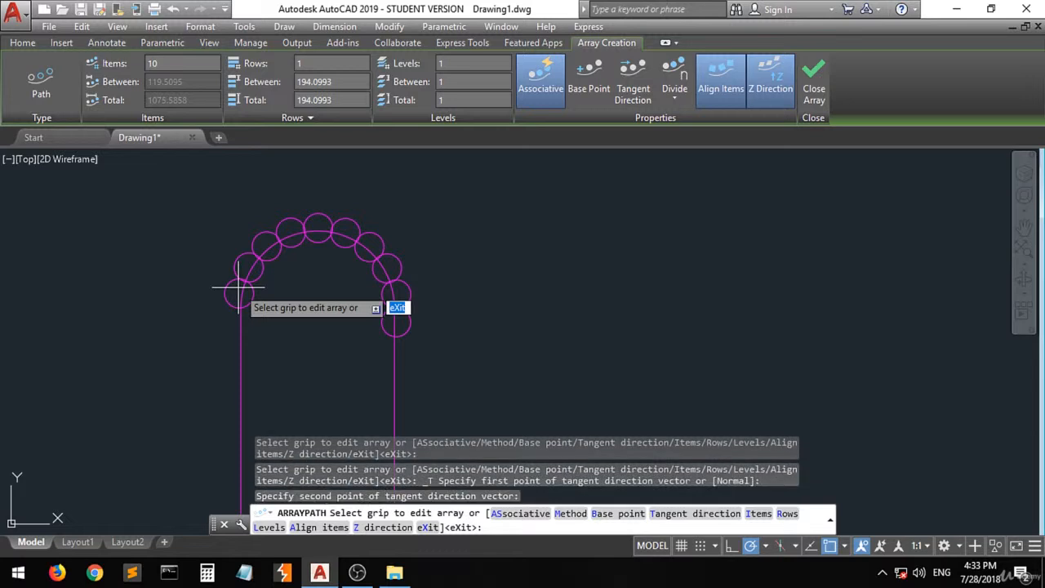